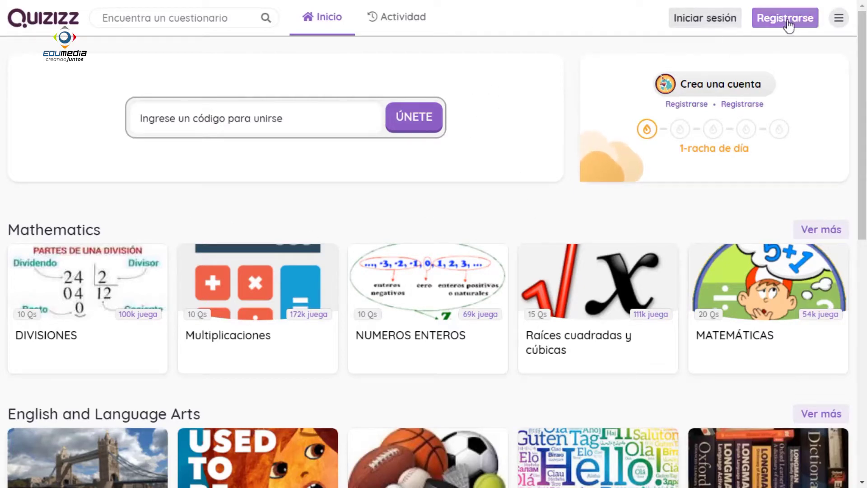
Look over the account menu and the public quiz categories on the home page, from Mathematics to Creative Arts.
{"action": "left_click", "coordinate": [838, 18]}
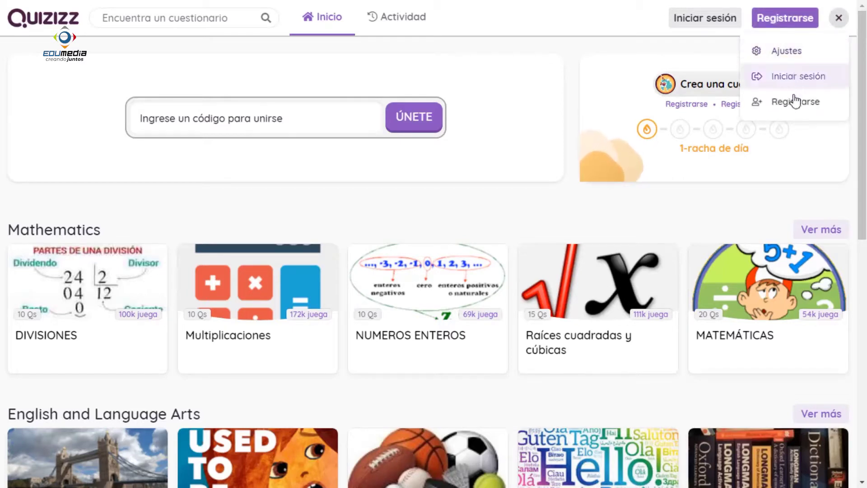
{"action": "left_click", "coordinate": [536, 59]}
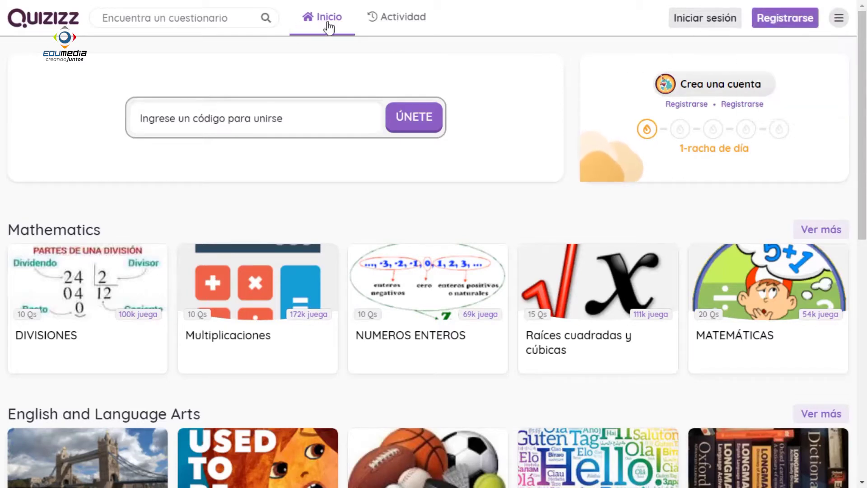
{"action": "scroll", "coordinate": [181, 180], "scroll_direction": "down", "scroll_amount": 1}
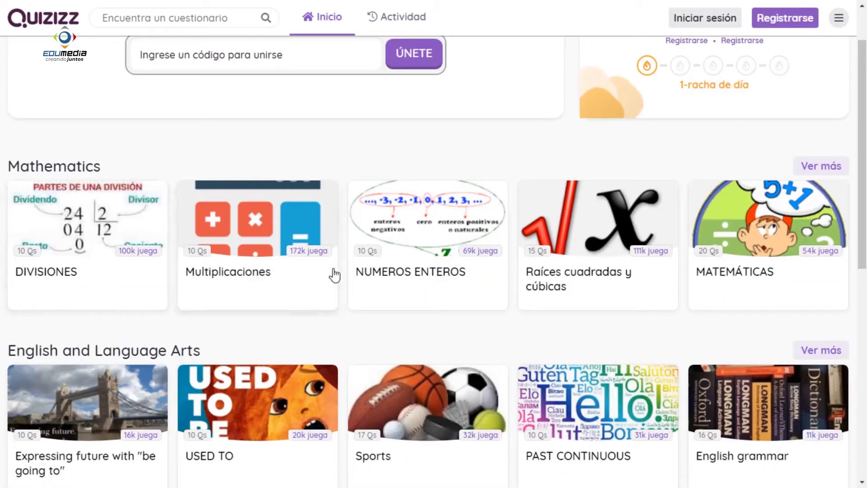
{"action": "scroll", "coordinate": [144, 197], "scroll_direction": "down", "scroll_amount": 2}
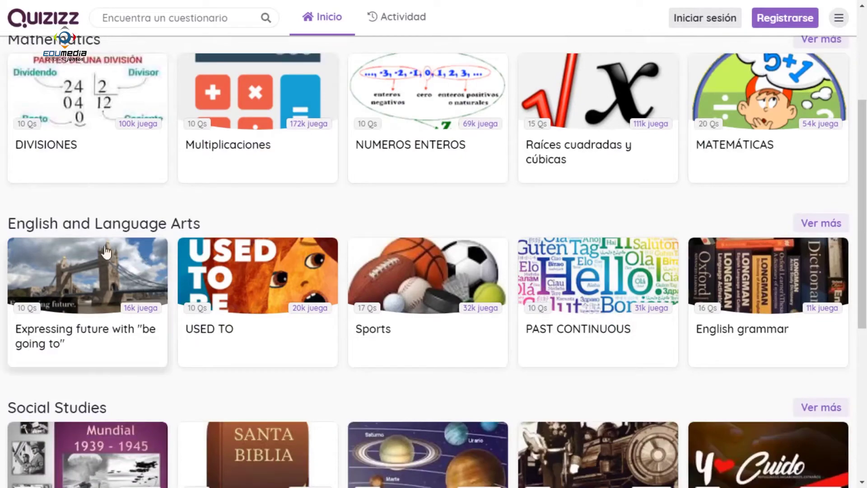
{"action": "scroll", "coordinate": [57, 243], "scroll_direction": "down", "scroll_amount": 3}
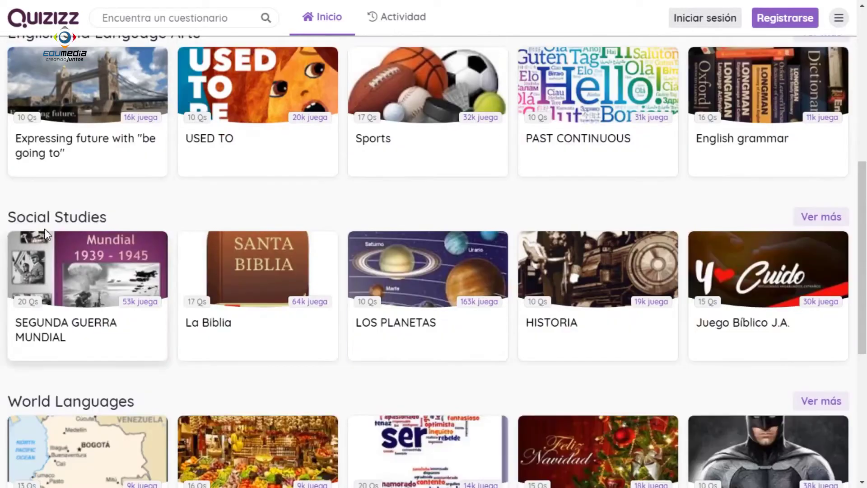
{"action": "scroll", "coordinate": [117, 221], "scroll_direction": "down", "scroll_amount": 2}
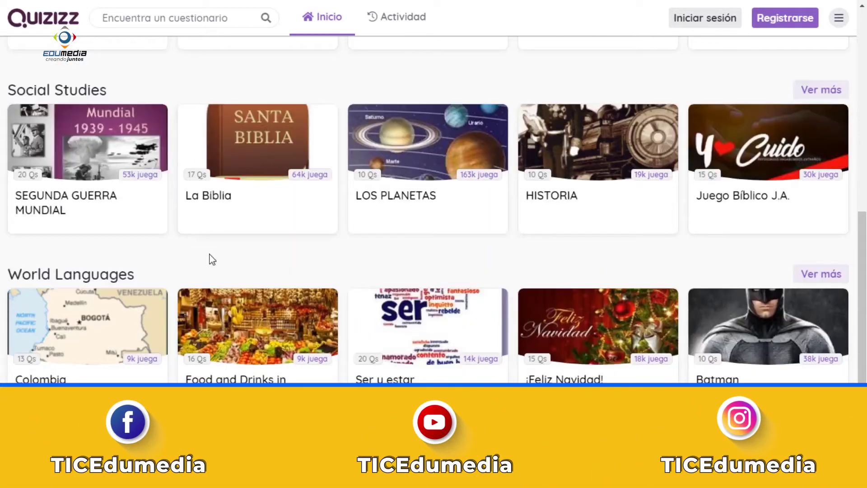
{"action": "scroll", "coordinate": [105, 263], "scroll_direction": "down", "scroll_amount": 3}
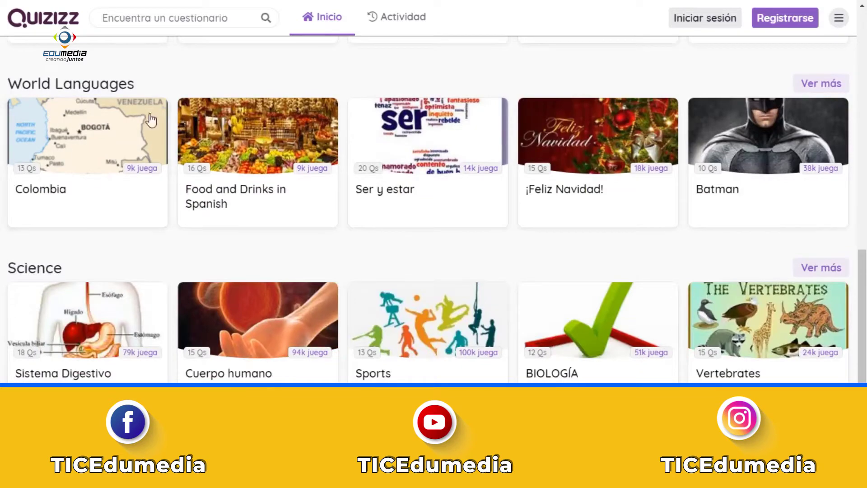
{"action": "scroll", "coordinate": [135, 212], "scroll_direction": "down", "scroll_amount": 1}
{"action": "scroll", "coordinate": [91, 212], "scroll_direction": "down", "scroll_amount": 3}
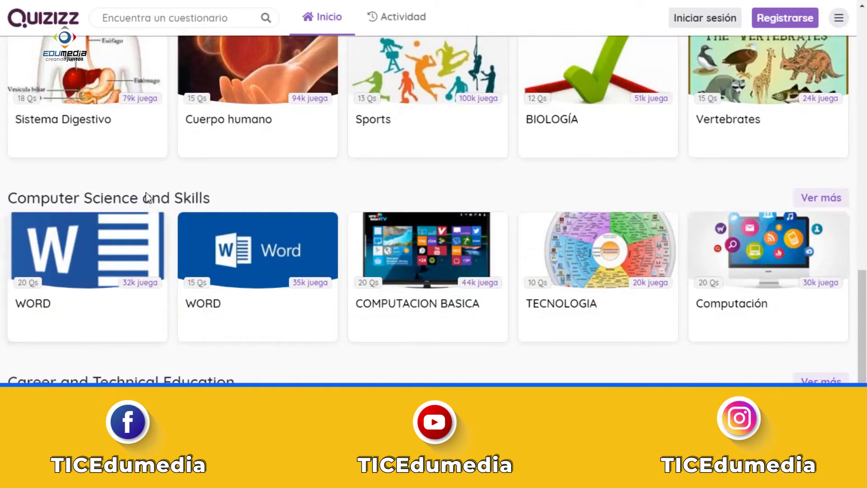
{"action": "scroll", "coordinate": [167, 179], "scroll_direction": "down", "scroll_amount": 2}
{"action": "scroll", "coordinate": [167, 176], "scroll_direction": "up", "scroll_amount": 1}
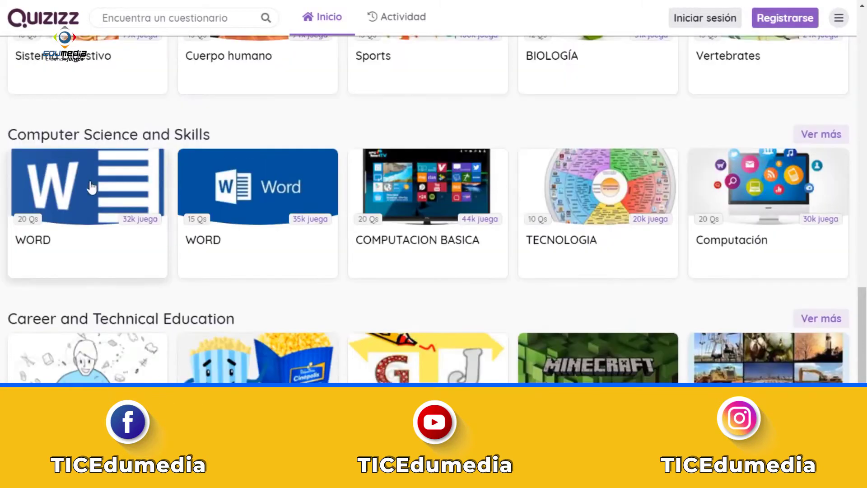
{"action": "scroll", "coordinate": [611, 222], "scroll_direction": "down", "scroll_amount": 2}
{"action": "scroll", "coordinate": [236, 214], "scroll_direction": "down", "scroll_amount": 1}
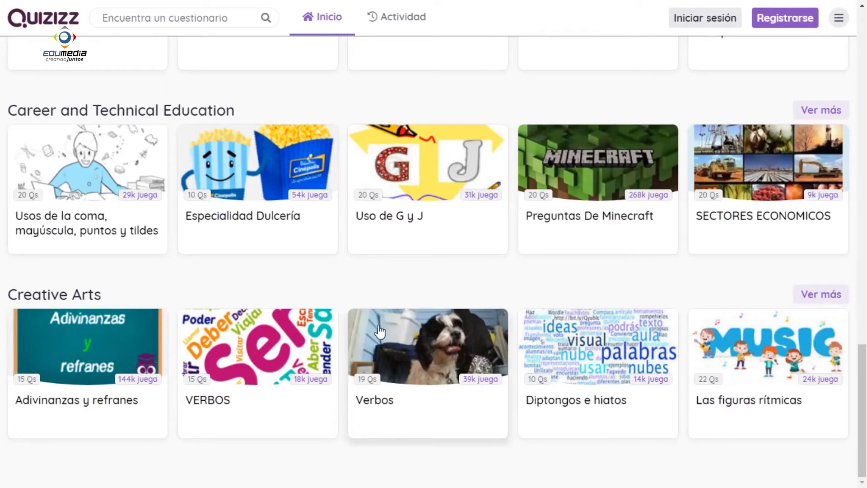
{"action": "scroll", "coordinate": [412, 344], "scroll_direction": "up", "scroll_amount": 13}
{"action": "scroll", "coordinate": [414, 348], "scroll_direction": "up", "scroll_amount": 5}
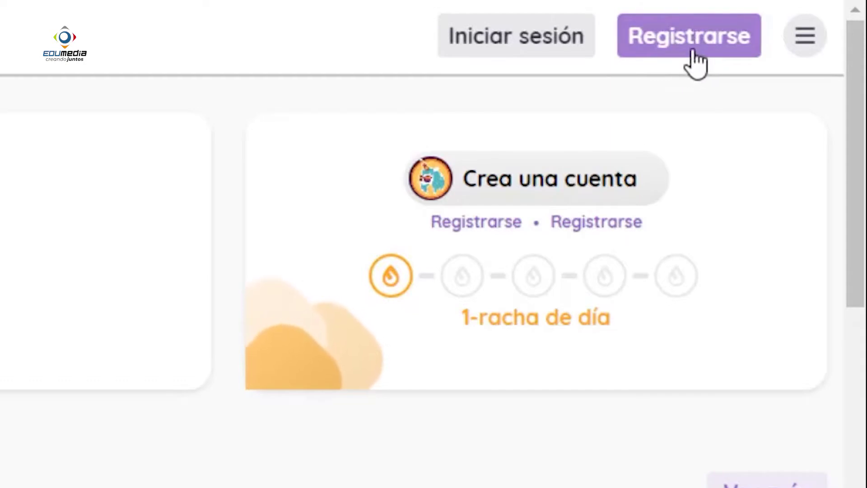
Open the free account registration dialog and review its Google and e-mail sign-up options.
{"action": "left_click", "coordinate": [693, 51]}
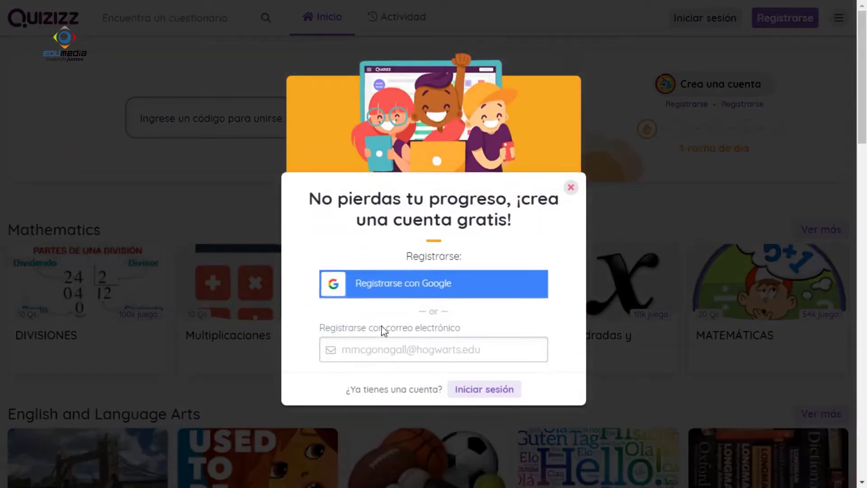
{"action": "scroll", "coordinate": [361, 249], "scroll_direction": "down", "scroll_amount": 1}
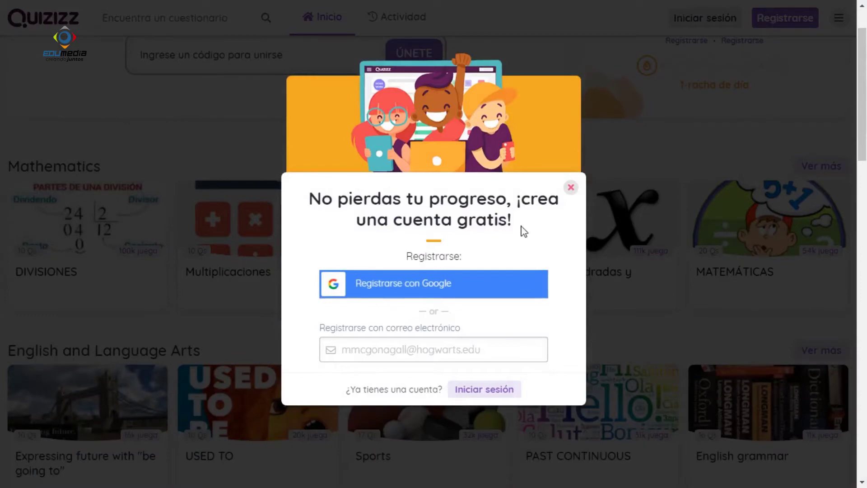
{"action": "scroll", "coordinate": [677, 214], "scroll_direction": "up", "scroll_amount": 1}
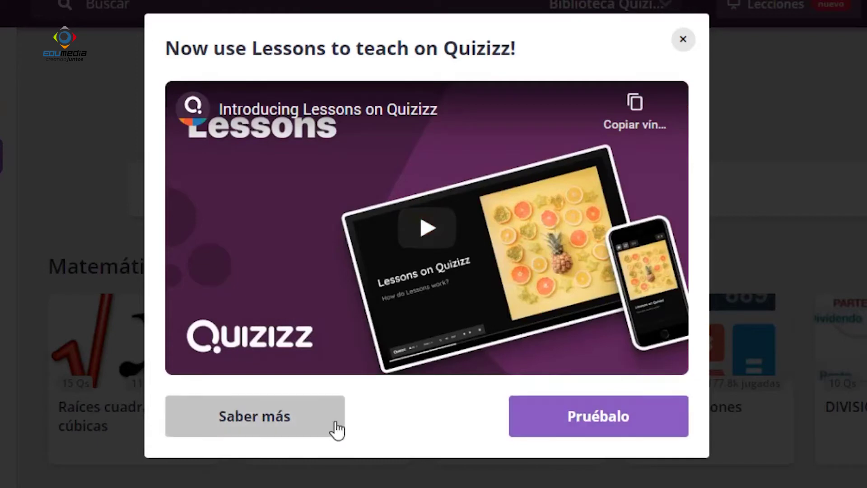
Dismiss the Lessons announcement and look through the quiz categories on the Explorar page.
{"action": "left_click", "coordinate": [686, 42]}
{"action": "scroll", "coordinate": [454, 201], "scroll_direction": "down", "scroll_amount": 5}
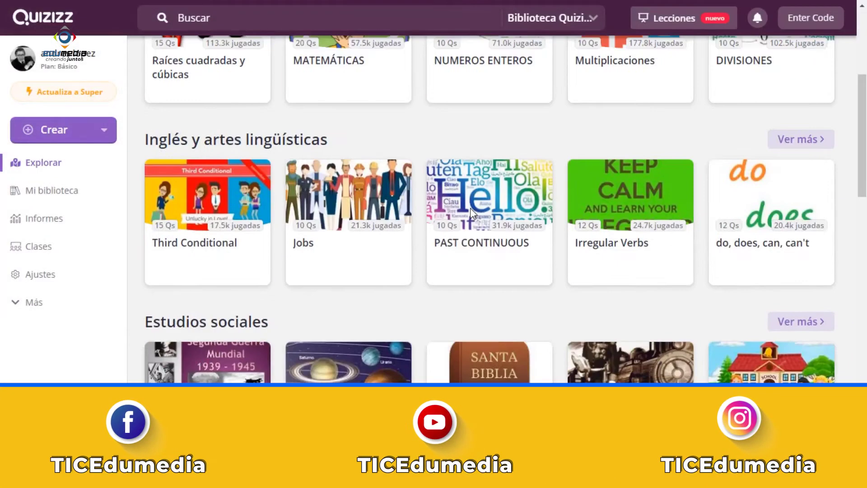
{"action": "scroll", "coordinate": [497, 150], "scroll_direction": "up", "scroll_amount": 5}
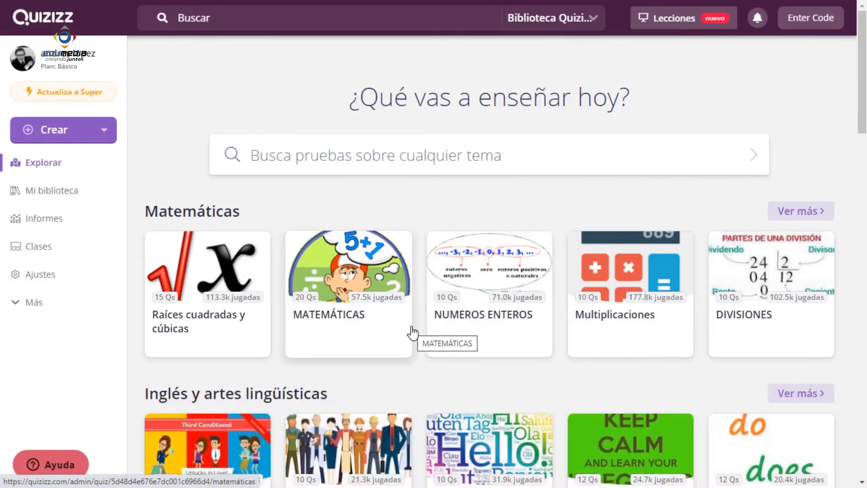
{"action": "scroll", "coordinate": [451, 329], "scroll_direction": "down", "scroll_amount": 2}
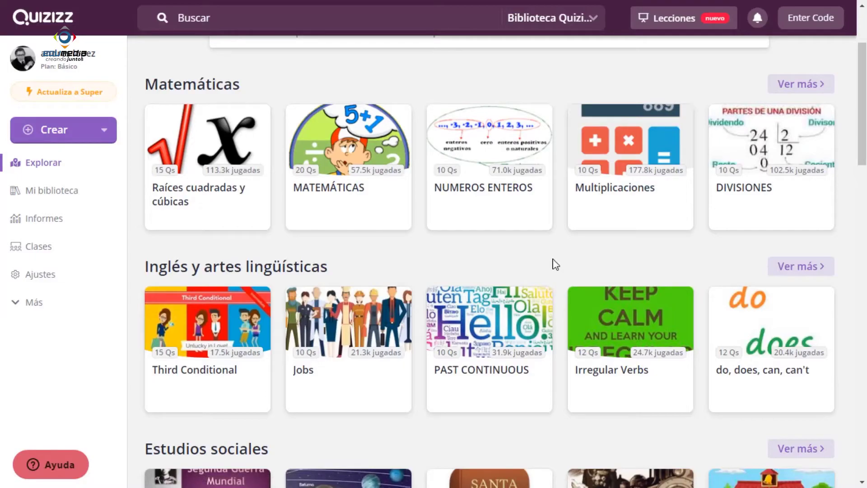
{"action": "scroll", "coordinate": [554, 266], "scroll_direction": "down", "scroll_amount": 5}
{"action": "scroll", "coordinate": [555, 265], "scroll_direction": "up", "scroll_amount": 7}
Create a new Cuestionario named "quiz 1" with Historia as its subject.
{"action": "left_click", "coordinate": [93, 134]}
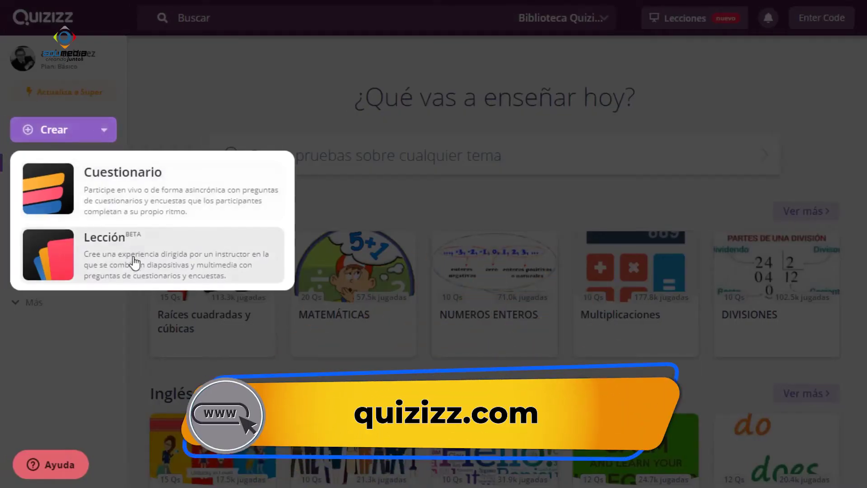
{"action": "left_click", "coordinate": [144, 198]}
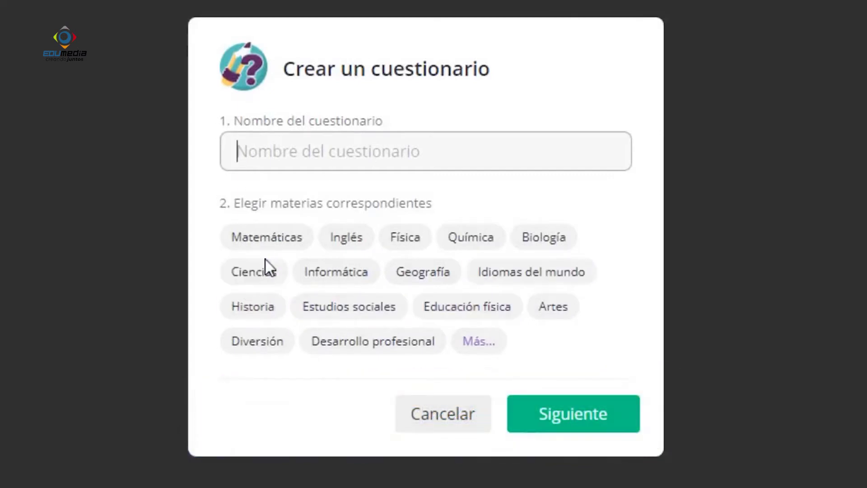
{"action": "left_click", "coordinate": [278, 315]}
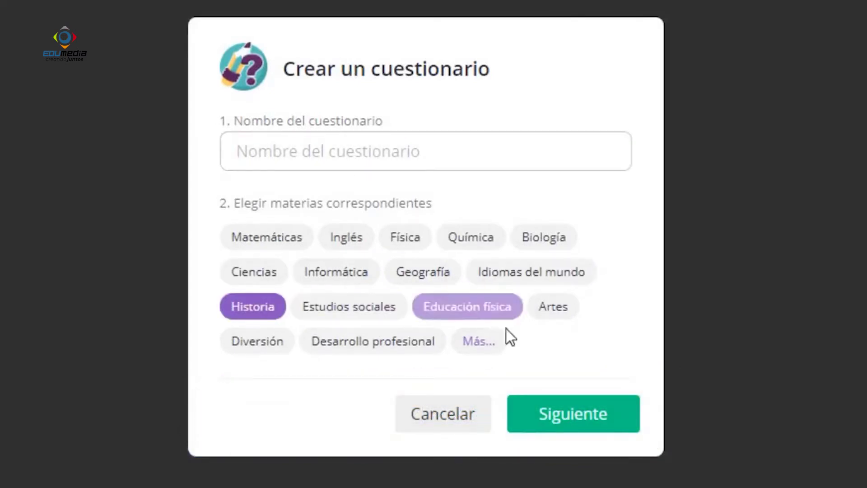
{"action": "left_click", "coordinate": [545, 422]}
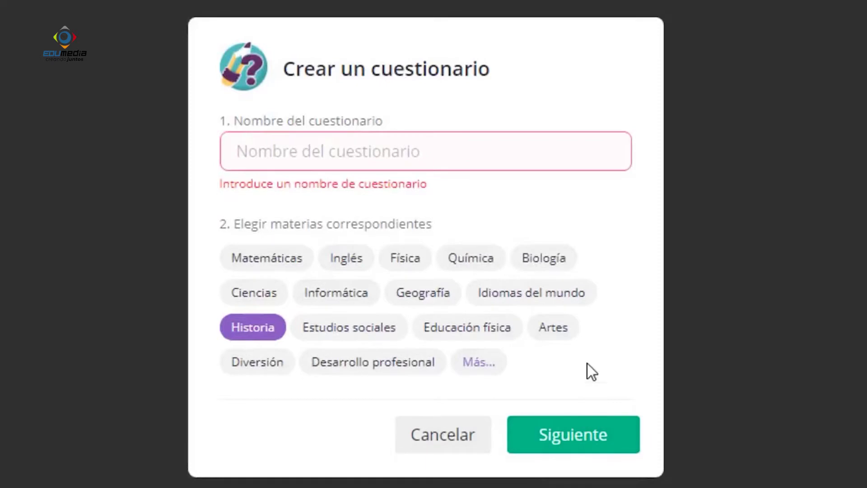
{"action": "left_click", "coordinate": [409, 158]}
{"action": "type", "text": "quiz 1"}
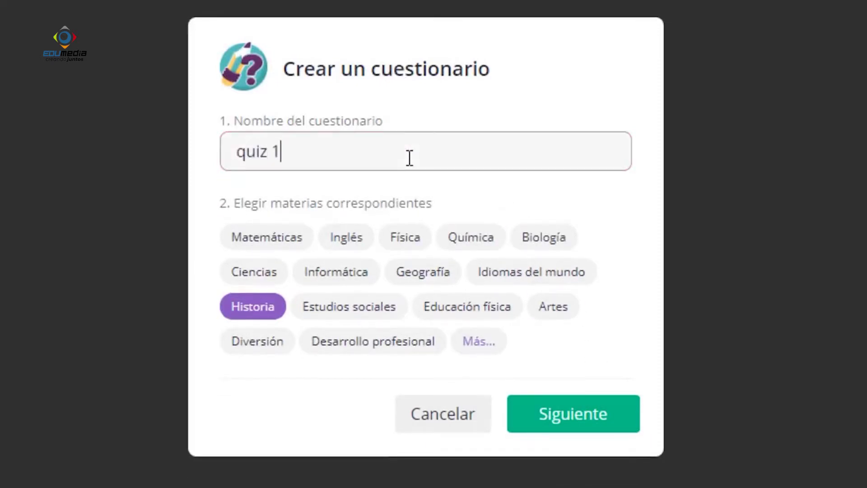
{"action": "left_click", "coordinate": [559, 428]}
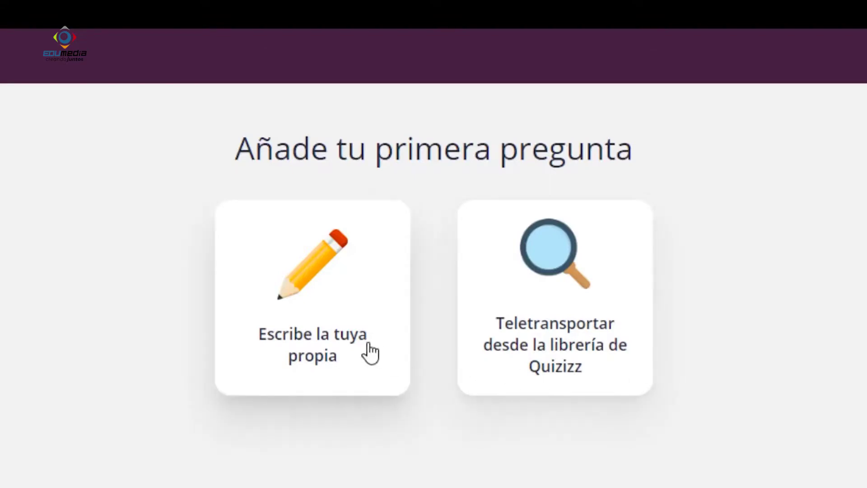
Choose to write an original first item as a Diapositiva, export the quiz to a new lesson, and skip the editor tour.
{"action": "left_click", "coordinate": [334, 349]}
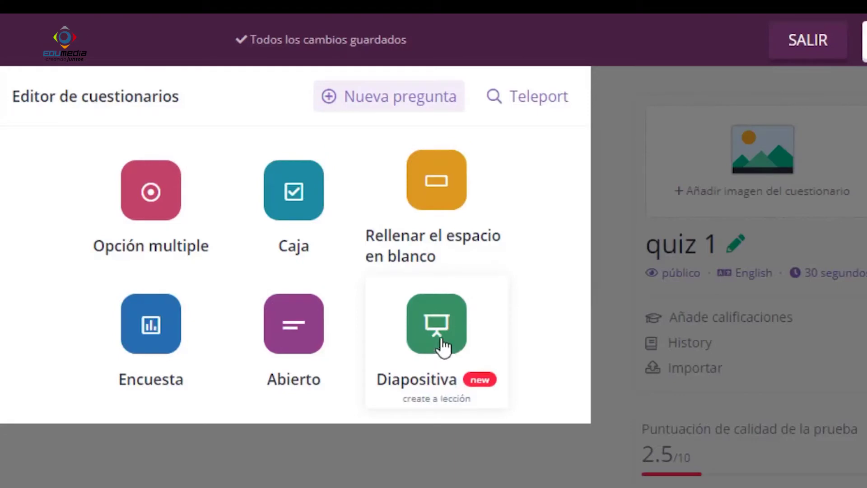
{"action": "left_click", "coordinate": [437, 226]}
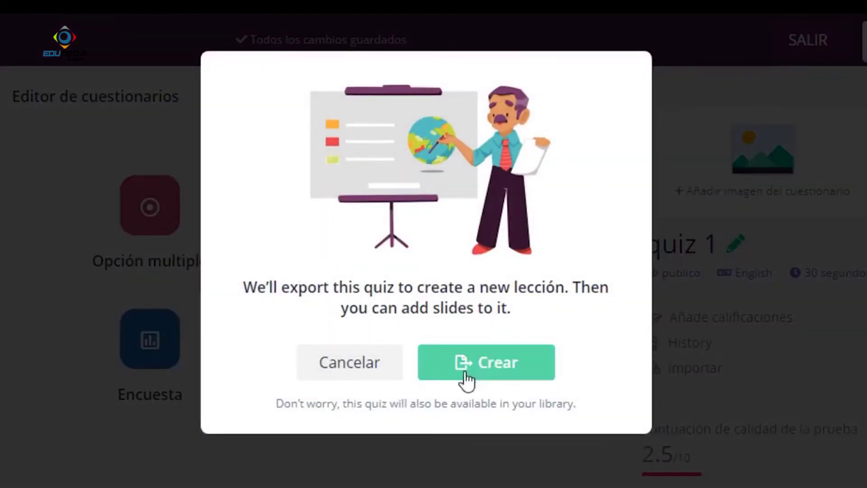
{"action": "left_click", "coordinate": [483, 373]}
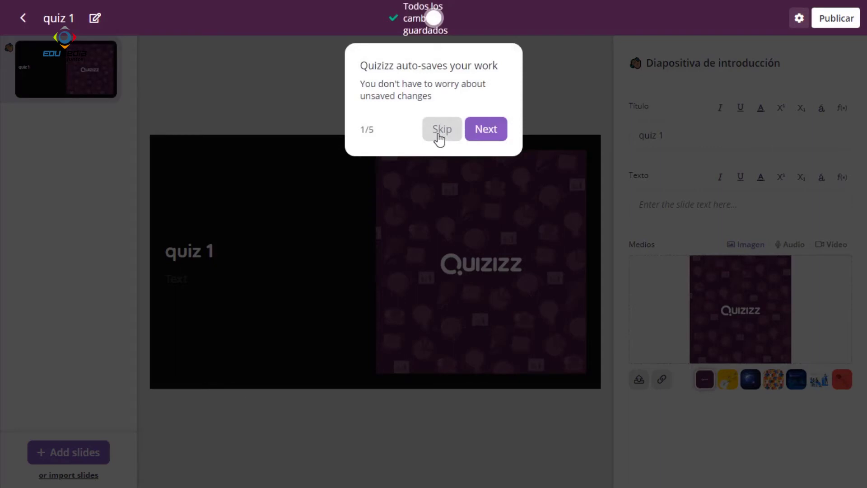
{"action": "left_click", "coordinate": [440, 138]}
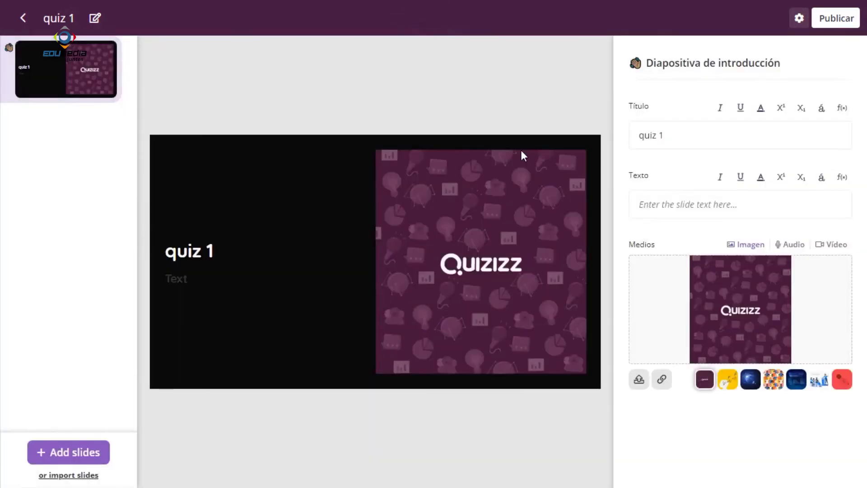
Try several preset images on the introduction slide and return to the purple Quizizz image.
{"action": "left_click", "coordinate": [728, 379]}
{"action": "left_click", "coordinate": [751, 380]}
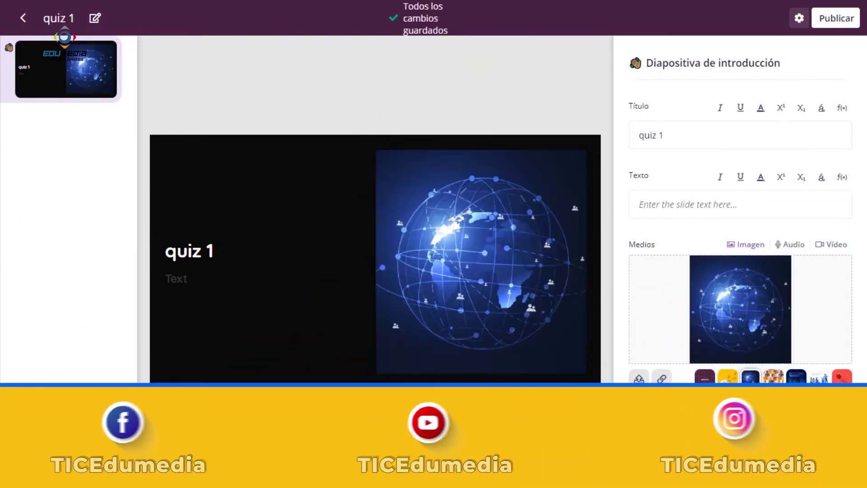
{"action": "left_click", "coordinate": [772, 379]}
{"action": "left_click", "coordinate": [796, 379]}
{"action": "left_click", "coordinate": [819, 379]}
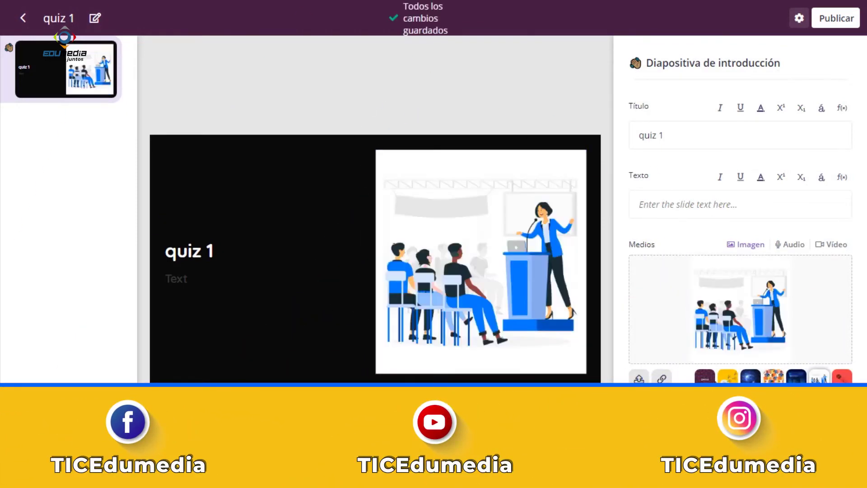
{"action": "left_click", "coordinate": [704, 379]}
Add an Opción multiple question slide and enter "¿ qué significa mesopotamia?" as its question text.
{"action": "left_click", "coordinate": [68, 467]}
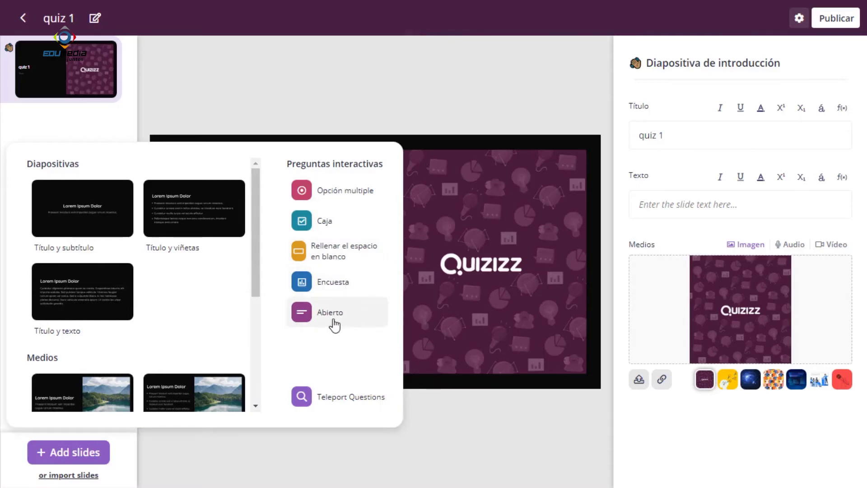
{"action": "left_click", "coordinate": [340, 195]}
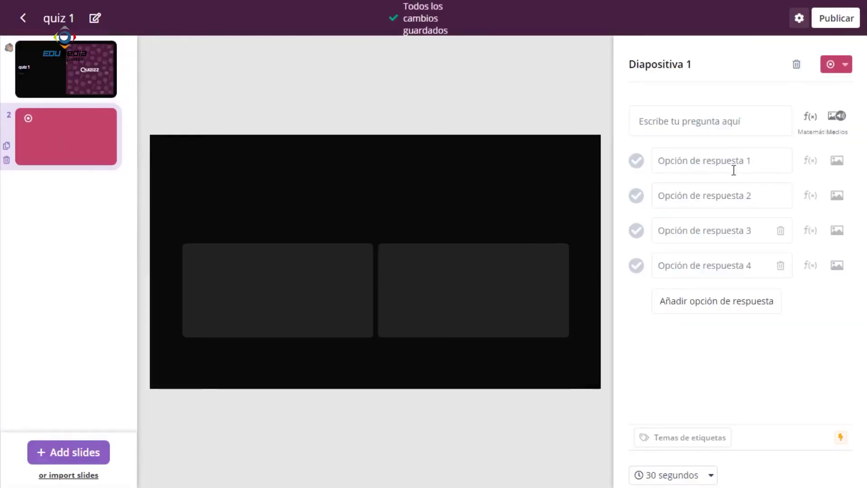
{"action": "left_click", "coordinate": [709, 122]}
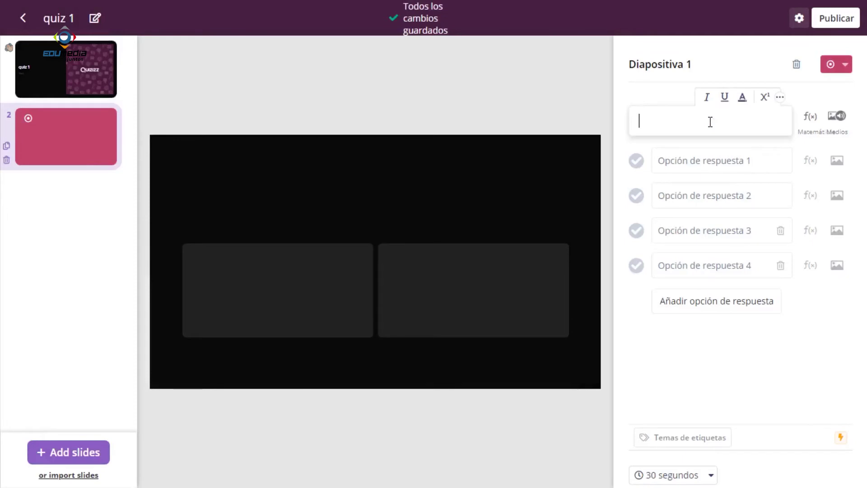
{"action": "left_click", "coordinate": [710, 161]}
{"action": "left_click", "coordinate": [703, 195]}
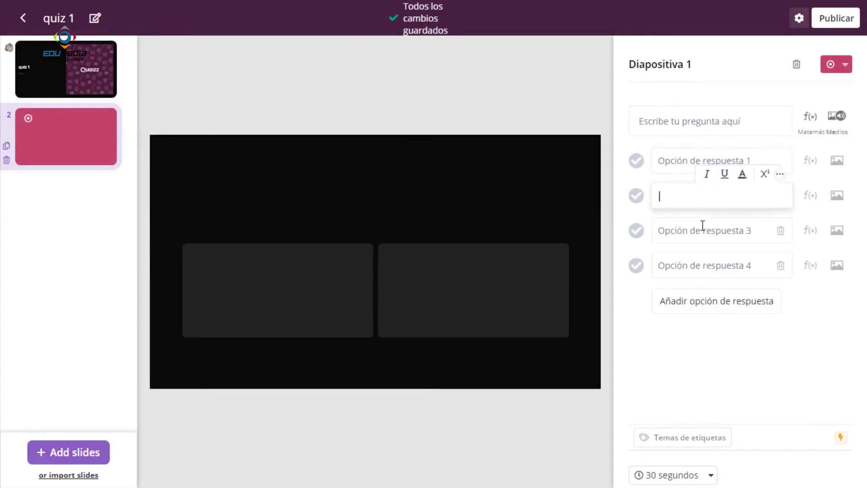
{"action": "left_click", "coordinate": [701, 229]}
{"action": "left_click", "coordinate": [702, 267]}
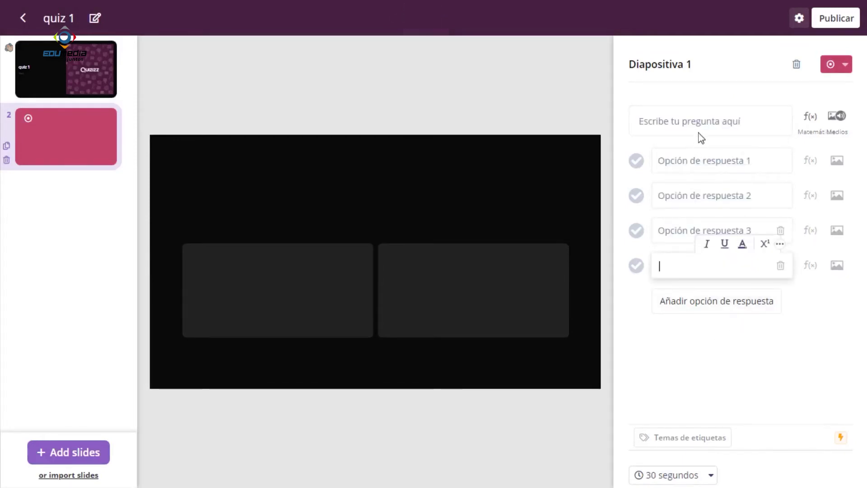
{"action": "left_click", "coordinate": [683, 127]}
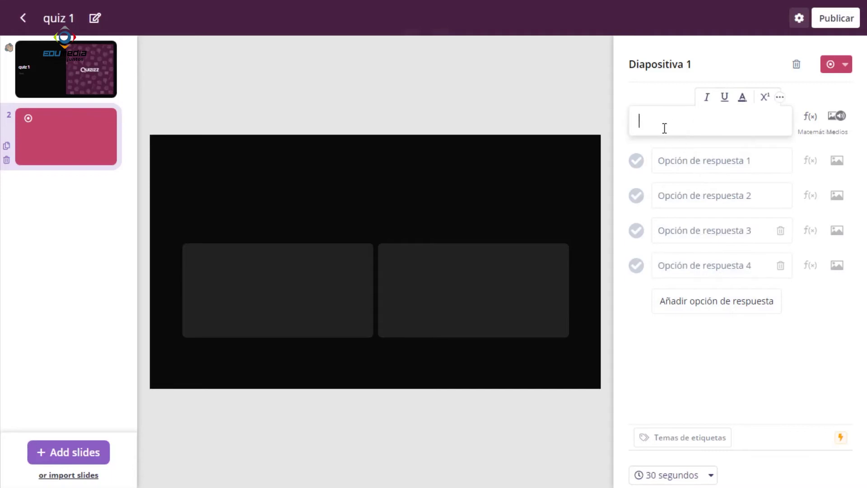
{"action": "type", "text": "¿ qué significa mesopotamia?"}
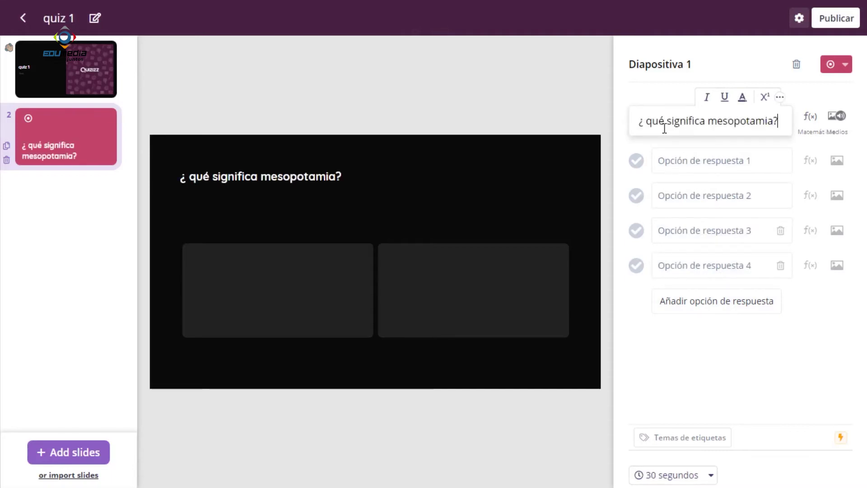
Enter the four answer options in order: "tierra grande", "tierra entre rios", "tierra de dos rios" and "ninguna de las anteriores".
{"action": "left_click", "coordinate": [712, 166]}
{"action": "type", "text": "tierr"}
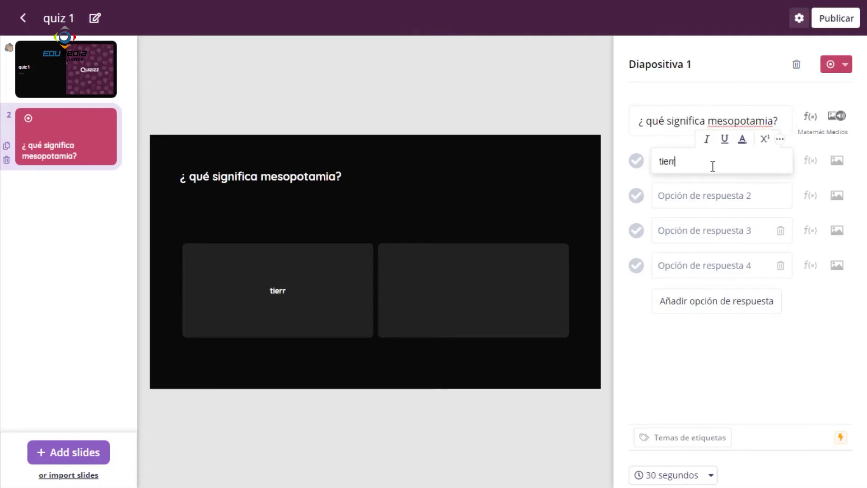
{"action": "type", "text": "a grande"}
{"action": "left_click", "coordinate": [720, 206]}
{"action": "type", "text": "tierra entre rios"}
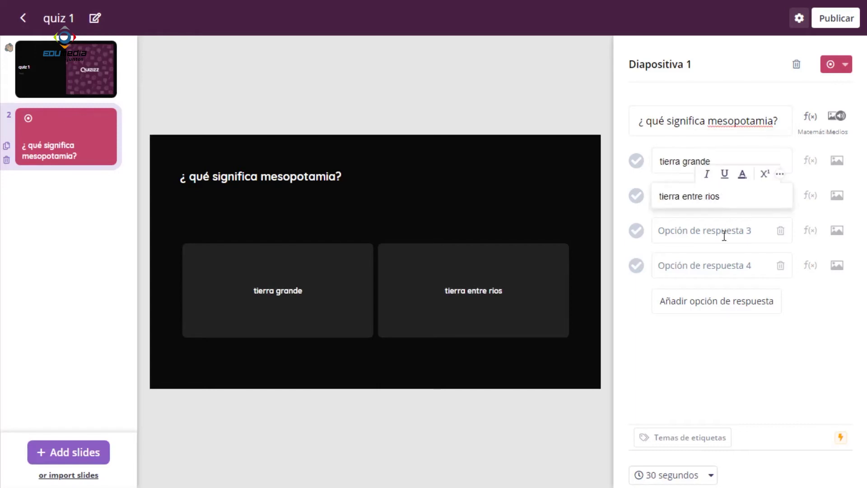
{"action": "left_click", "coordinate": [724, 235]}
{"action": "type", "text": "tierra de do"}
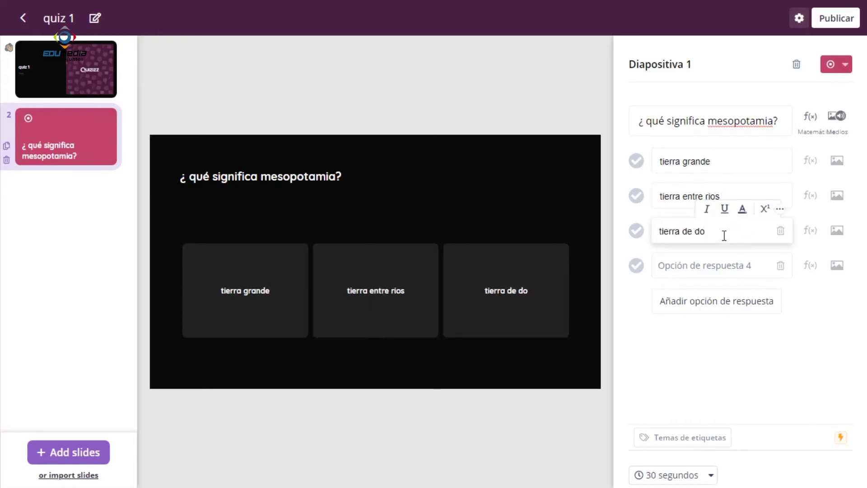
{"action": "type", "text": "s rios"}
{"action": "key", "text": "Return"}
{"action": "key", "text": "BackSpace"}
{"action": "left_click", "coordinate": [705, 269]}
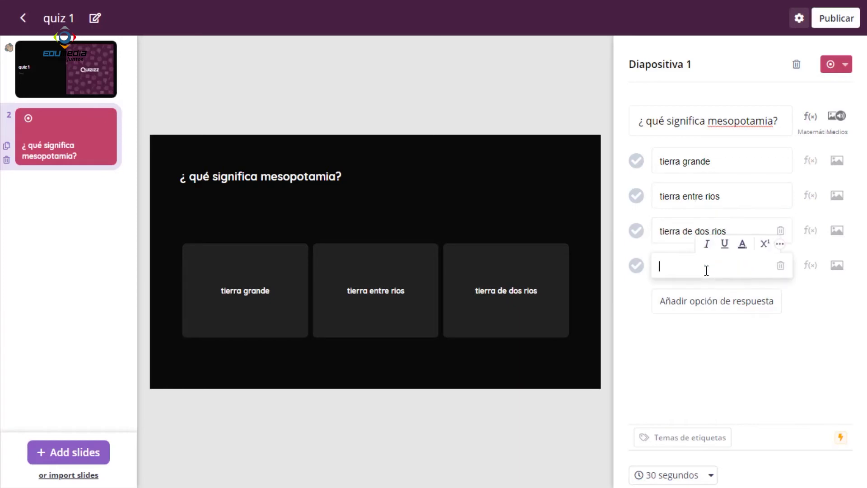
{"action": "type", "text": "ninguna de las anteriores"}
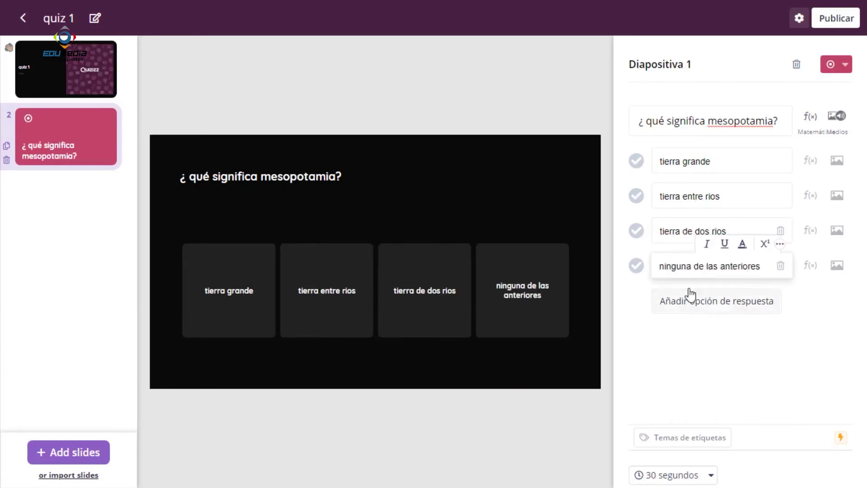
Mark "tierra entre rios" as the correct answer and publish the lesson in Spanish; Castilian for 6th grade, visible to everyone.
{"action": "left_click", "coordinate": [636, 196]}
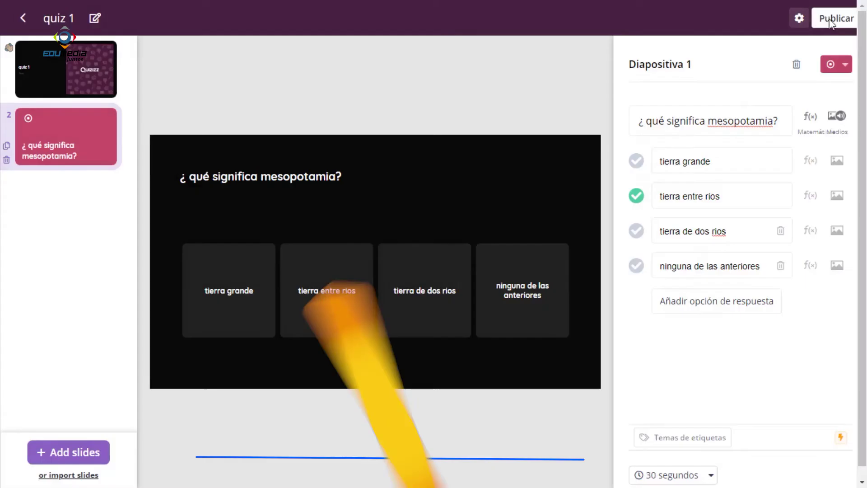
{"action": "left_click", "coordinate": [792, 43]}
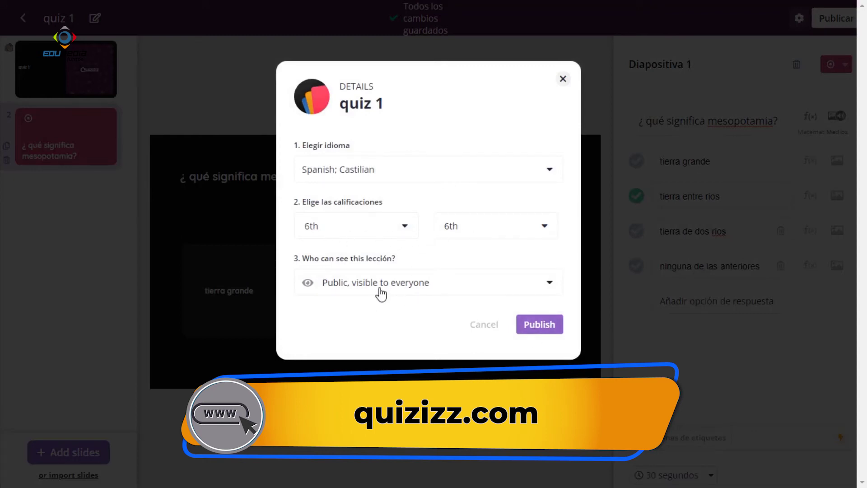
{"action": "left_click", "coordinate": [538, 335]}
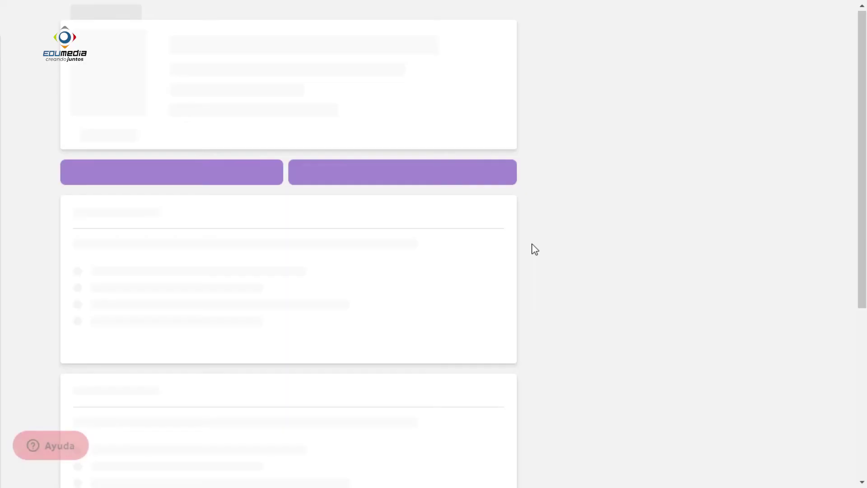
Review the slides on the published lesson's page and open its sharing options.
{"action": "scroll", "coordinate": [354, 244], "scroll_direction": "down", "scroll_amount": 6}
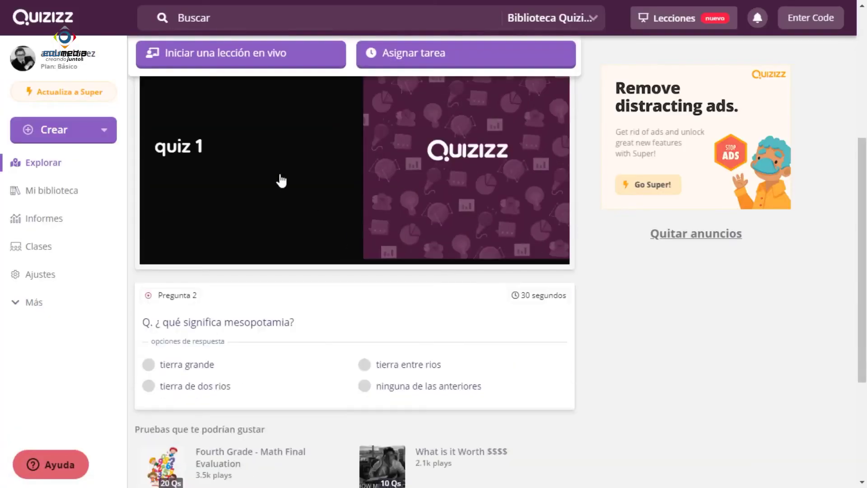
{"action": "scroll", "coordinate": [174, 212], "scroll_direction": "up", "scroll_amount": 5}
{"action": "scroll", "coordinate": [245, 362], "scroll_direction": "down", "scroll_amount": 7}
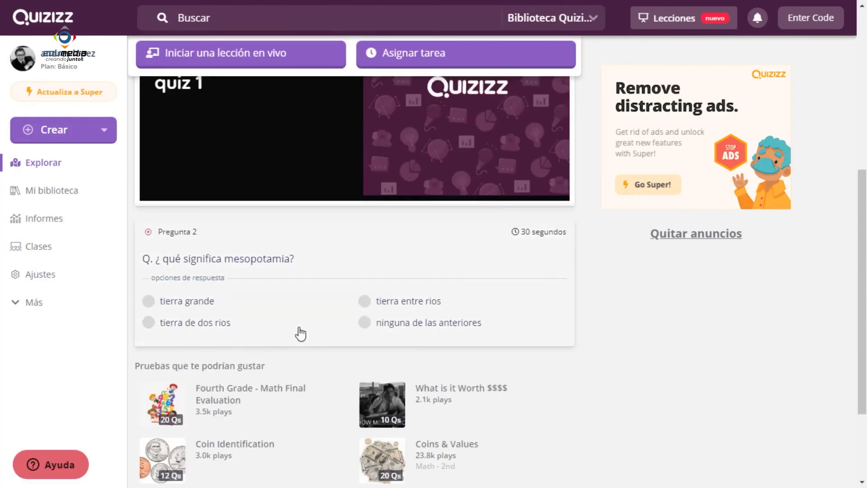
{"action": "scroll", "coordinate": [319, 314], "scroll_direction": "up", "scroll_amount": 6}
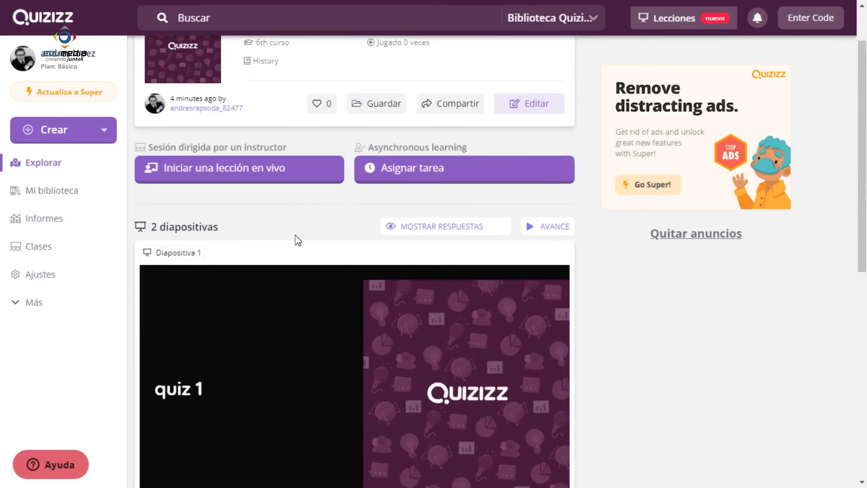
{"action": "scroll", "coordinate": [298, 240], "scroll_direction": "up", "scroll_amount": 2}
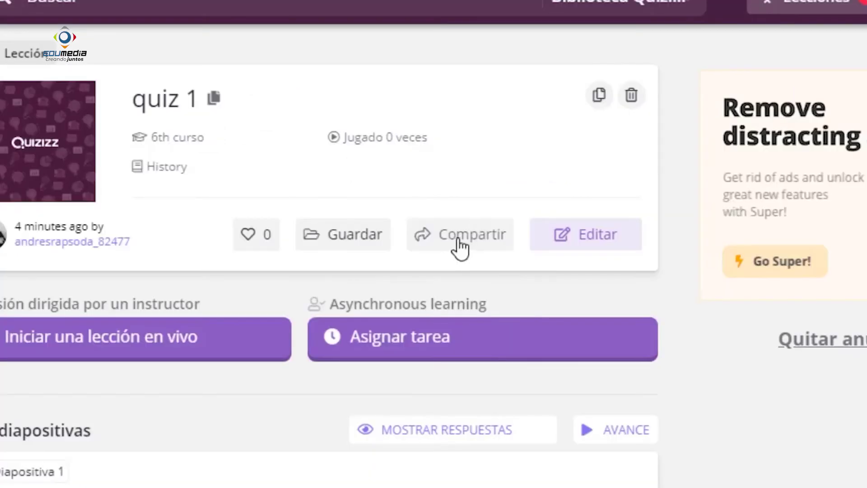
{"action": "left_click", "coordinate": [459, 239]}
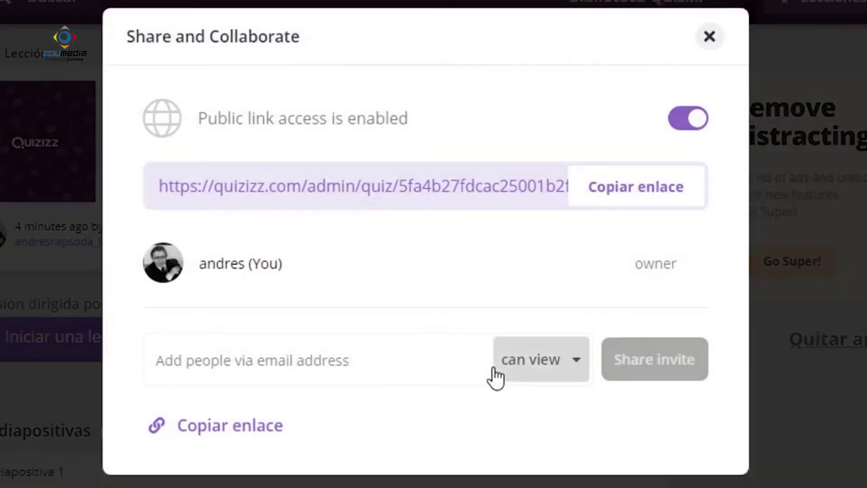